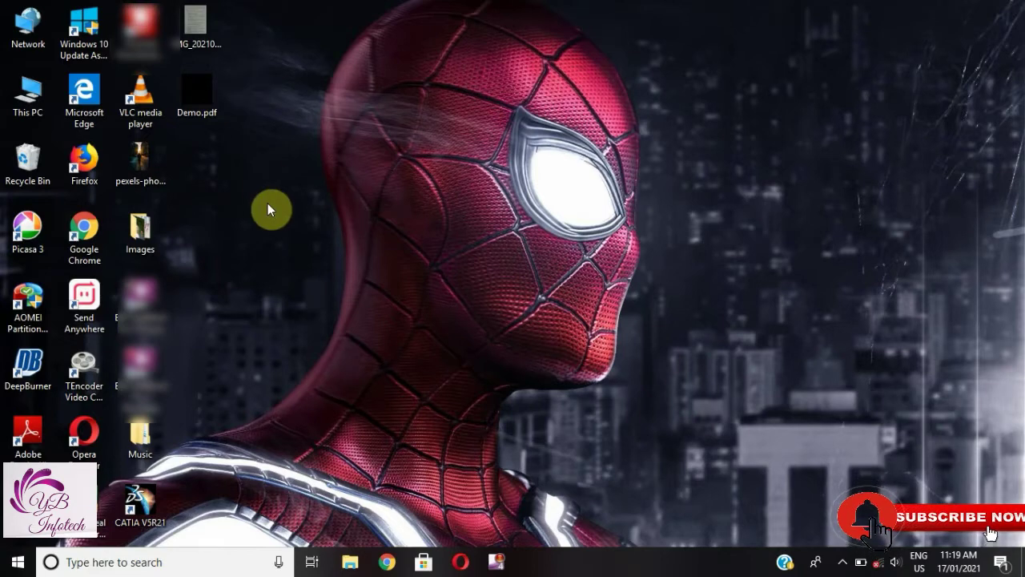
# Launch Word from the Start search and create a blank Document1.
pyautogui.press('super')
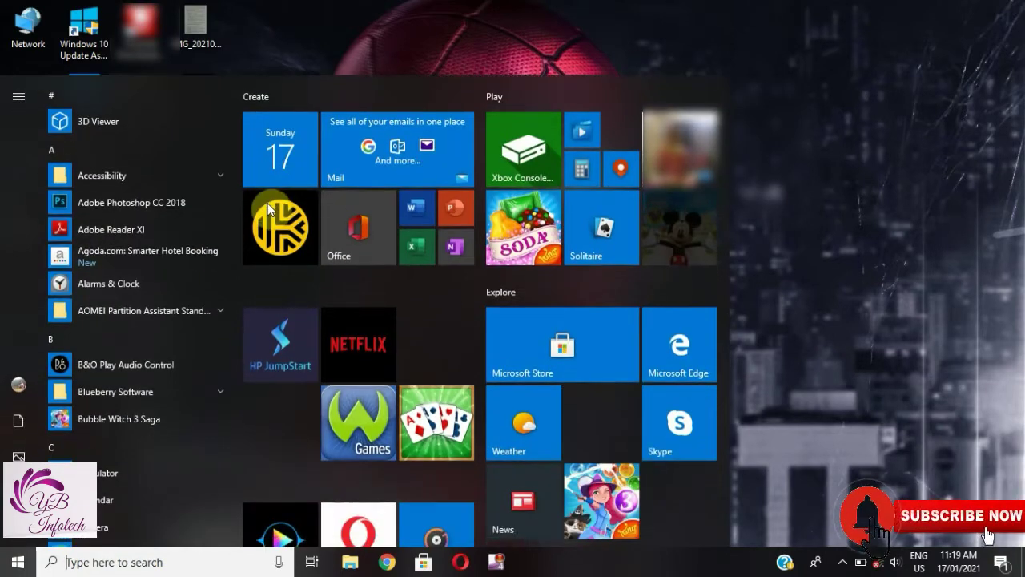
pyautogui.write('w')
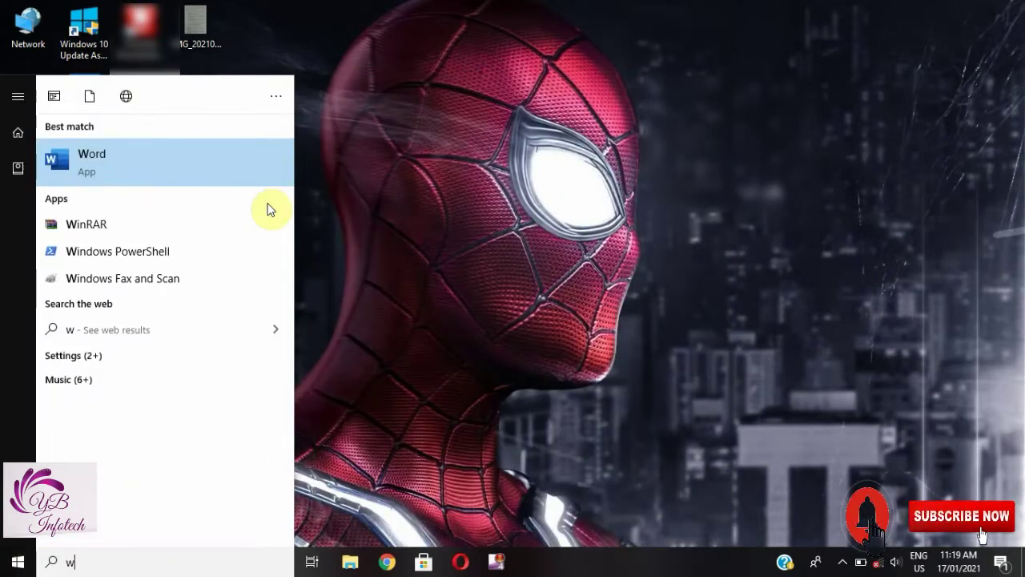
pyautogui.press('Return')
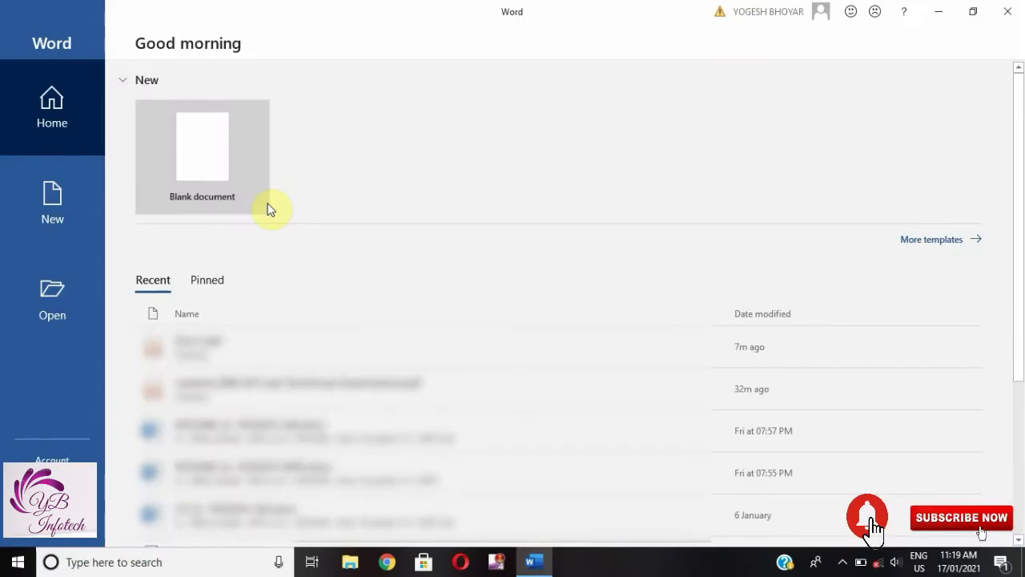
pyautogui.click(240, 183)
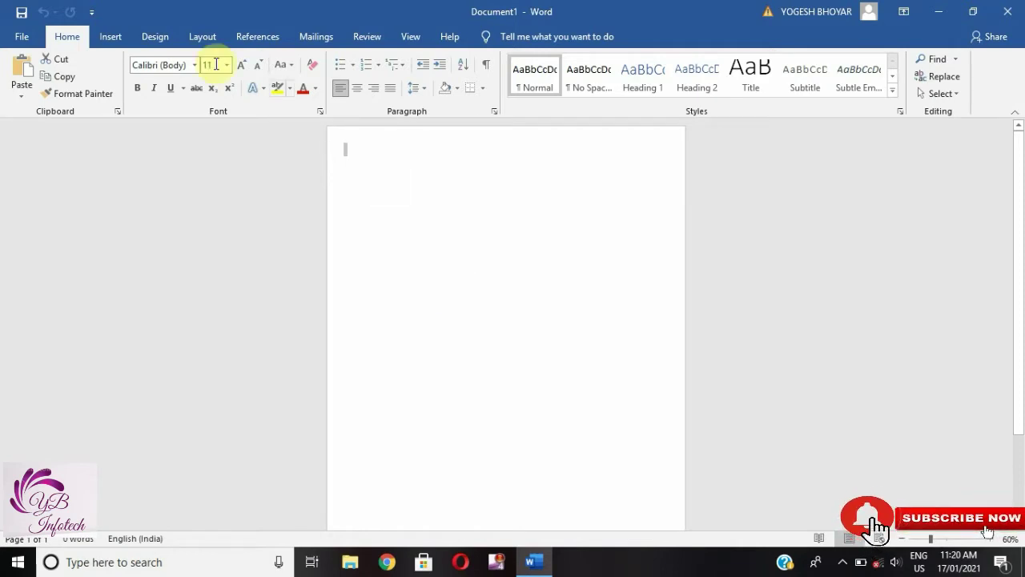
# Insert the picture IMG_20210117_111001.jpg from the Desktop into the document.
pyautogui.click(104, 38)
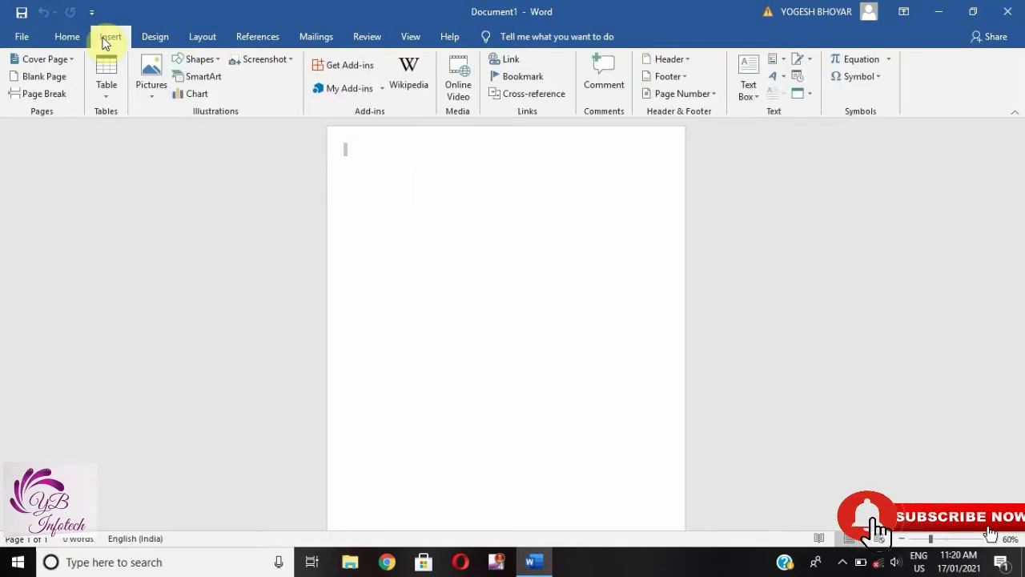
pyautogui.click(155, 102)
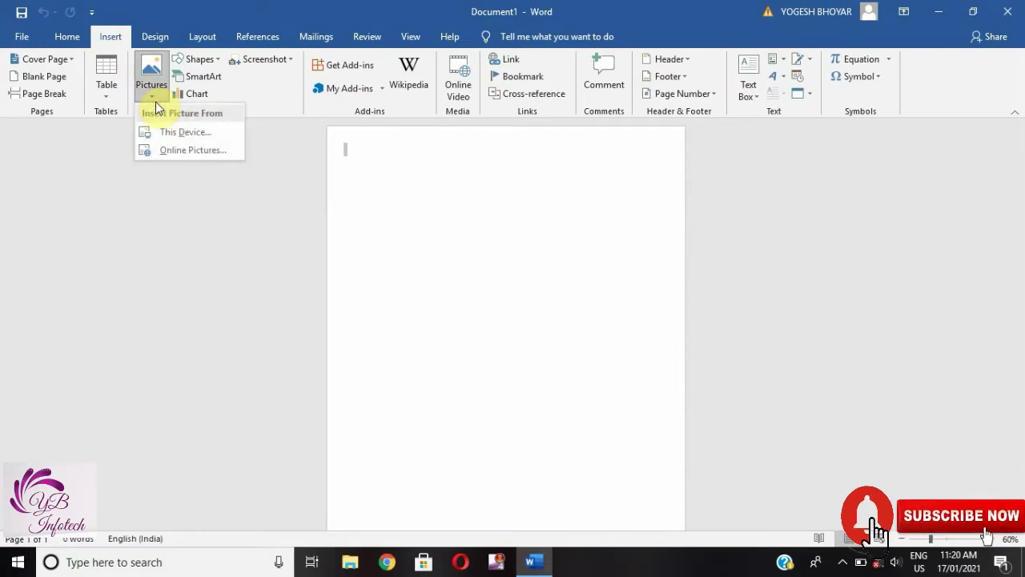
pyautogui.click(177, 133)
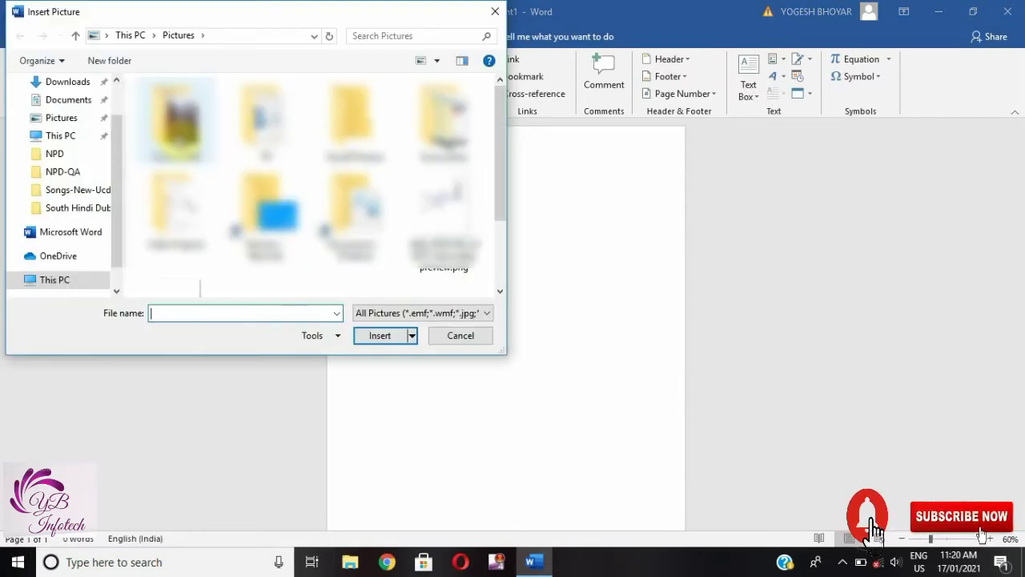
pyautogui.click(117, 84)
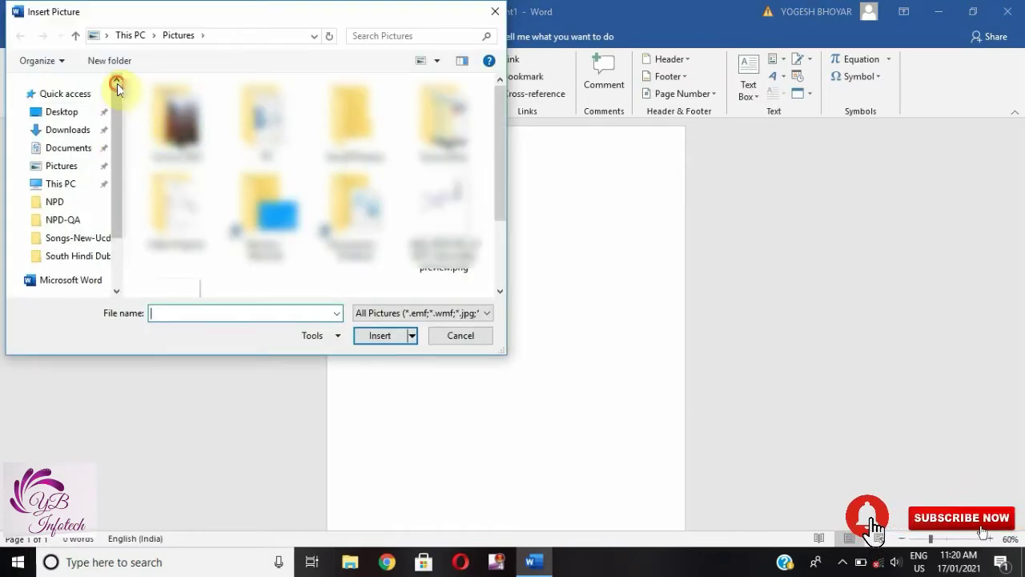
pyautogui.click(77, 116)
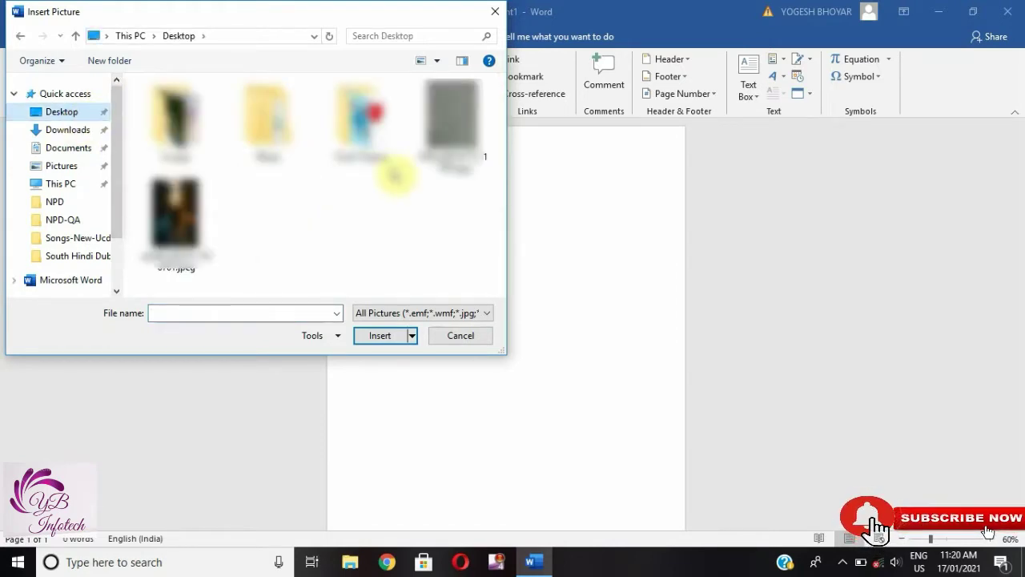
pyautogui.click(456, 155)
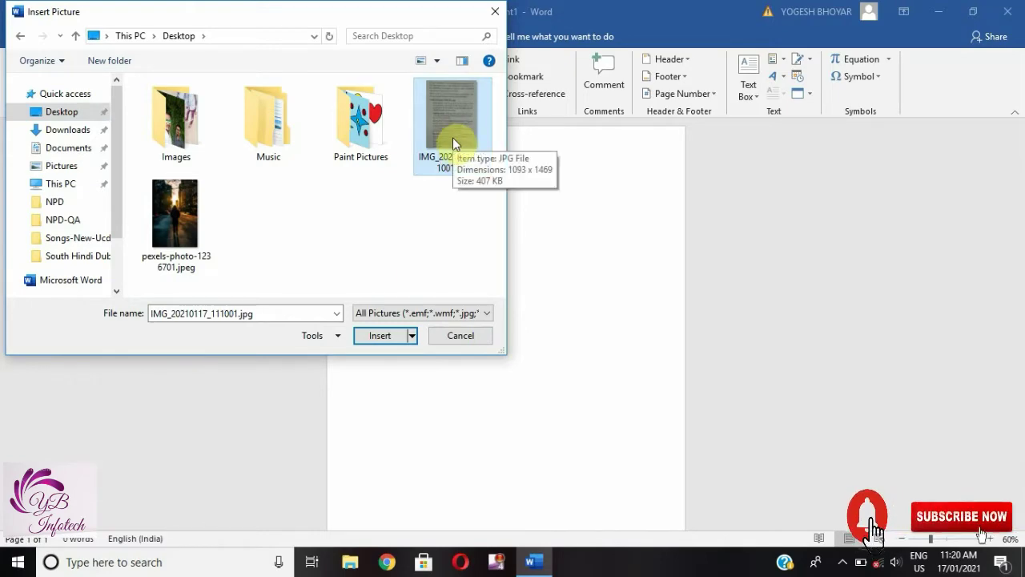
pyautogui.doubleClick(453, 138)
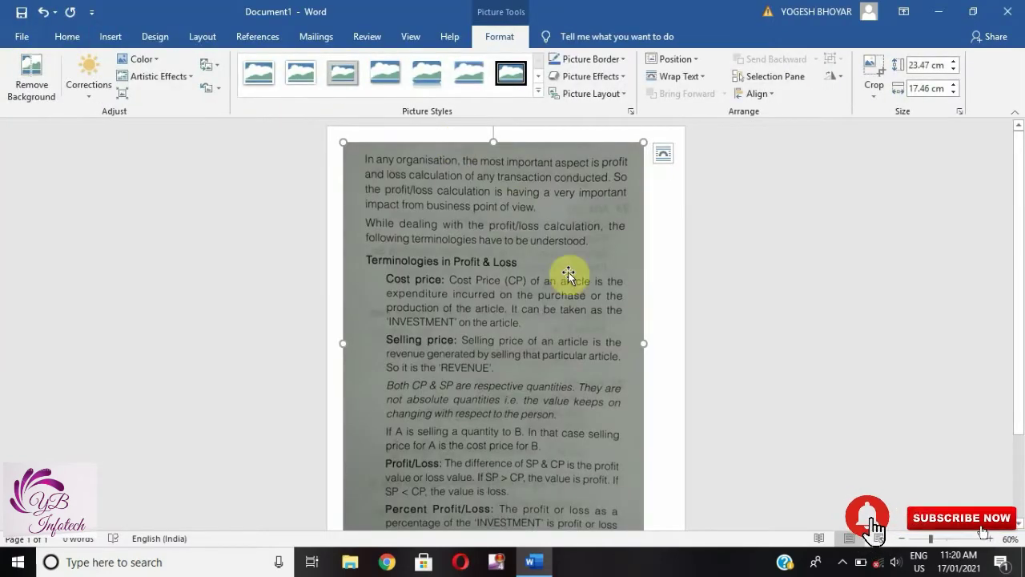
# Enlarge the page image to 25.55 × 19.01 cm by dragging its corner.
pyautogui.keyDown('ctrl'); pyautogui.scroll(-5, 569, 274); pyautogui.keyUp('ctrl')
pyautogui.keyDown('ctrl'); pyautogui.scroll(2, 569, 274); pyautogui.keyUp('ctrl')
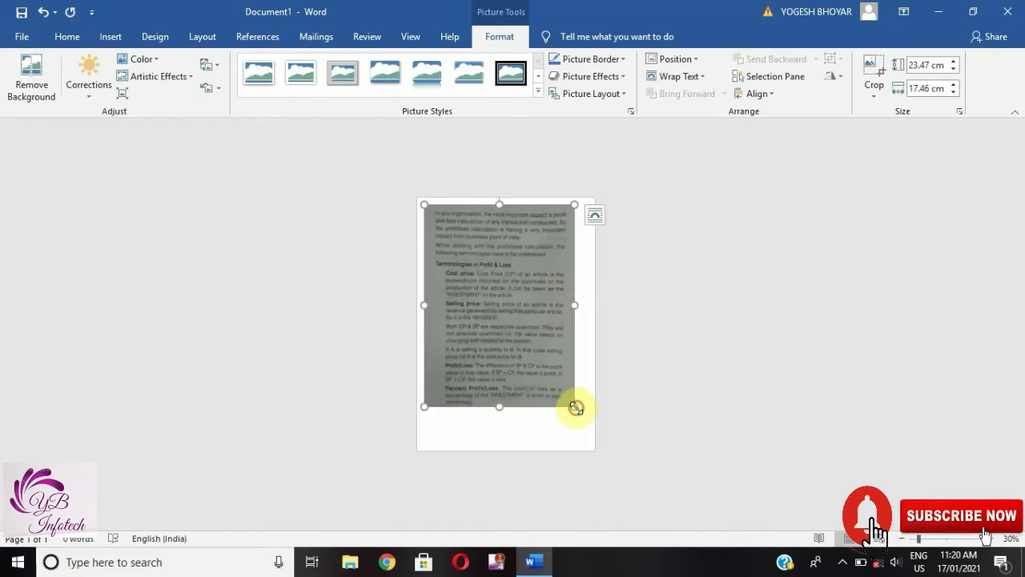
pyautogui.moveTo(576, 407); pyautogui.dragTo(588, 425)
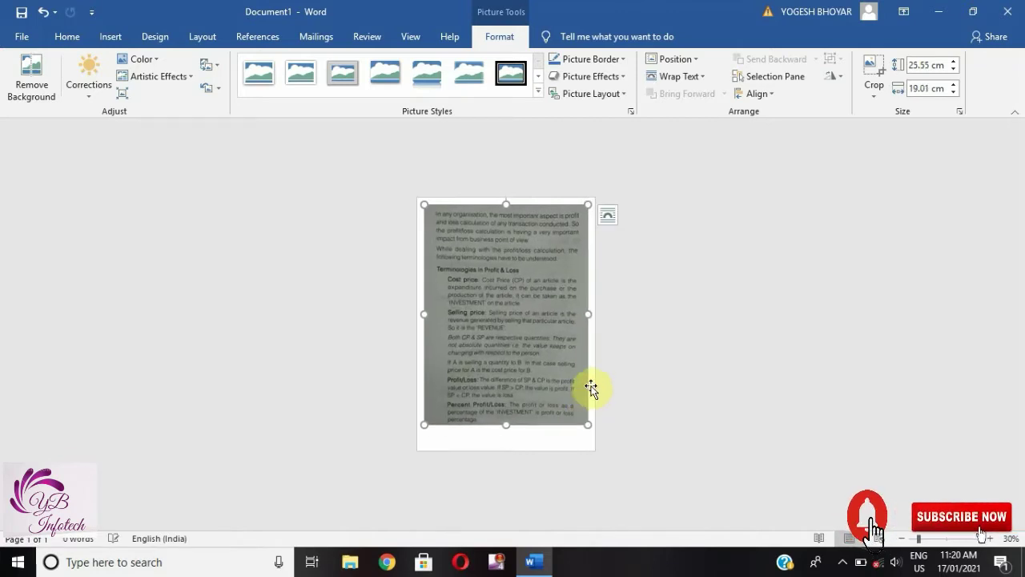
pyautogui.keyDown('ctrl'); pyautogui.scroll(1, 598, 346); pyautogui.keyUp('ctrl')
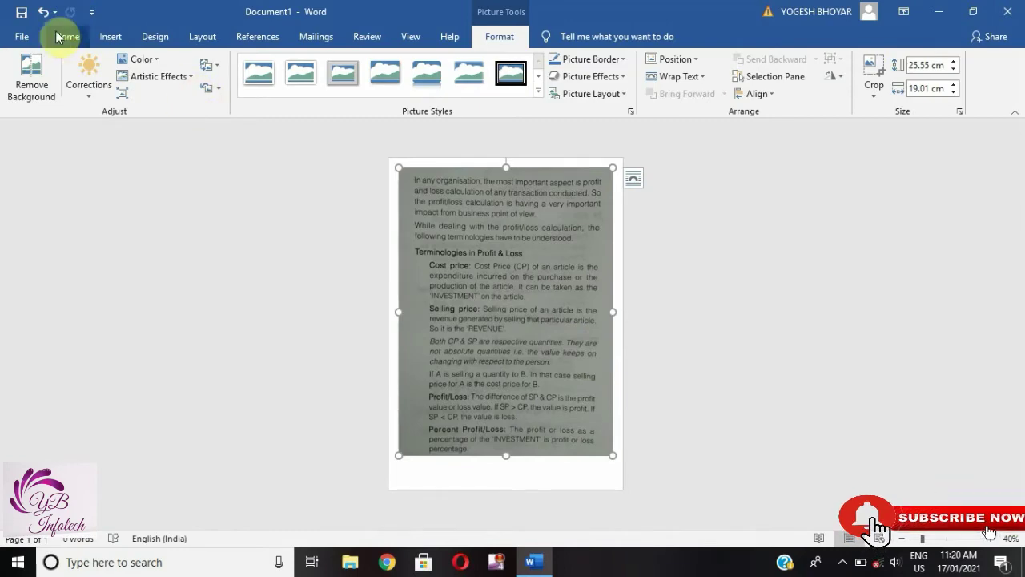
# Save the document to the Desktop as Doc1.pdf in PDF format, opening it after publishing.
pyautogui.click(20, 39)
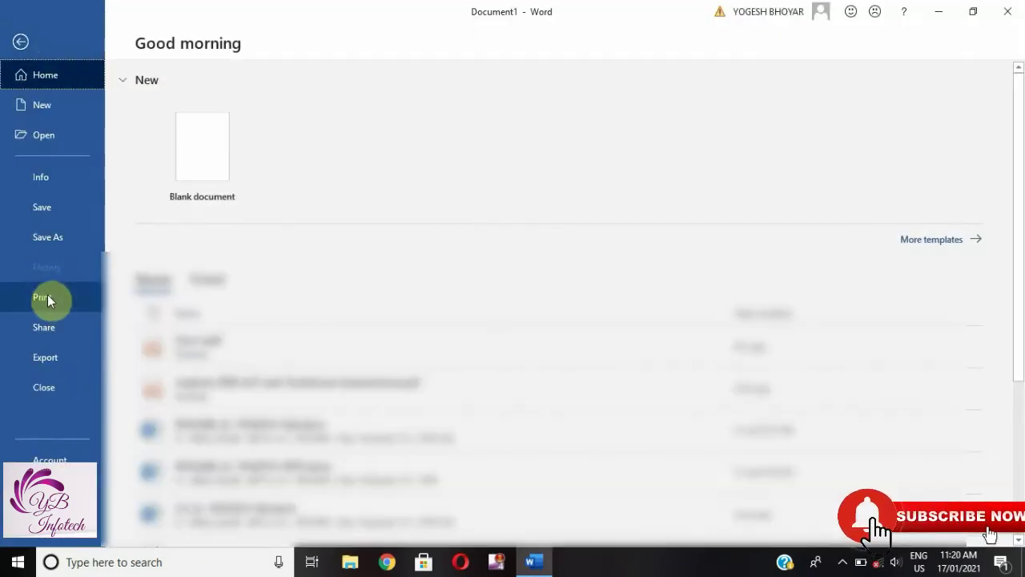
pyautogui.click(68, 238)
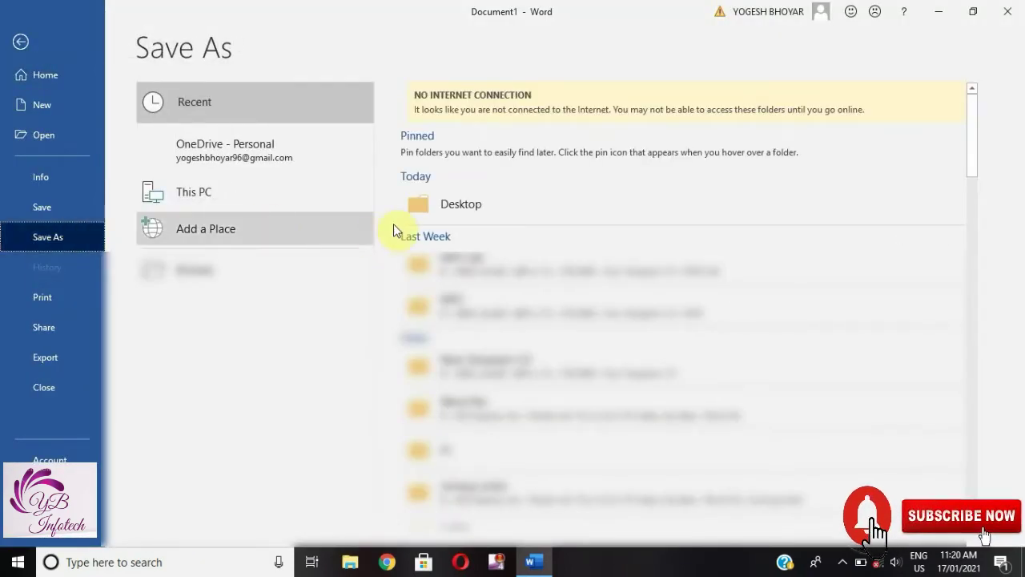
pyautogui.click(454, 206)
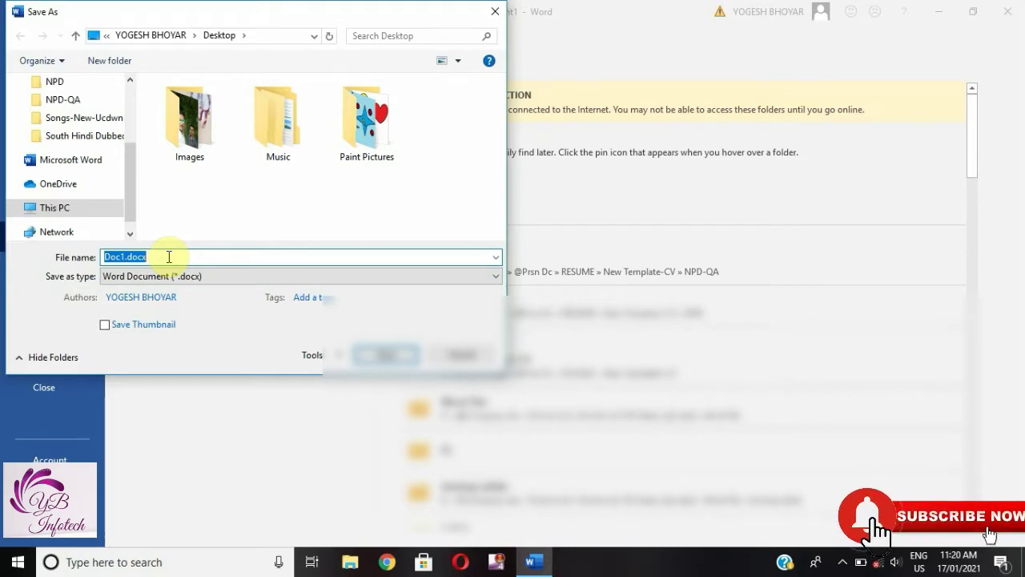
pyautogui.click(165, 276)
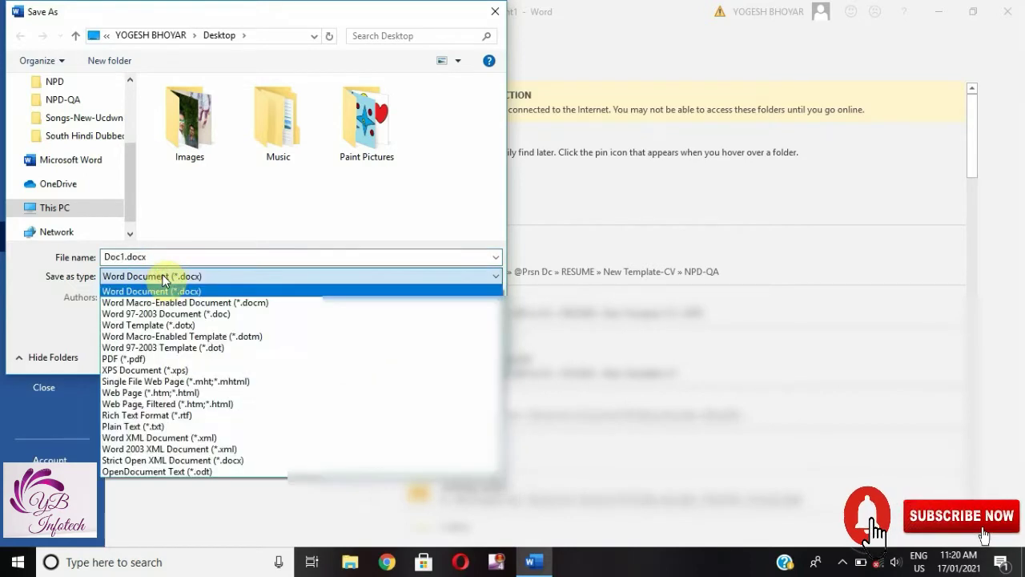
pyautogui.click(131, 358)
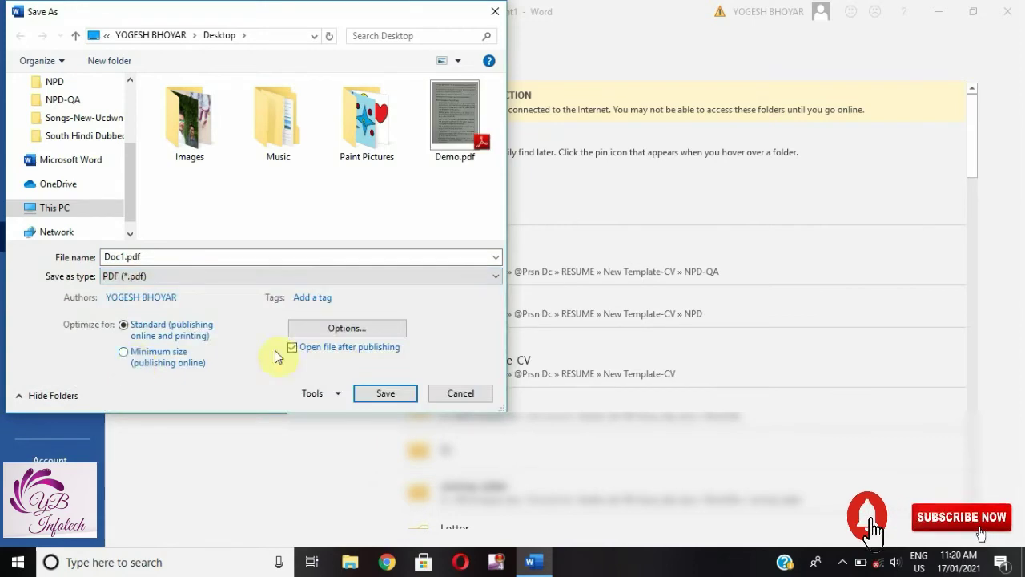
pyautogui.click(370, 391)
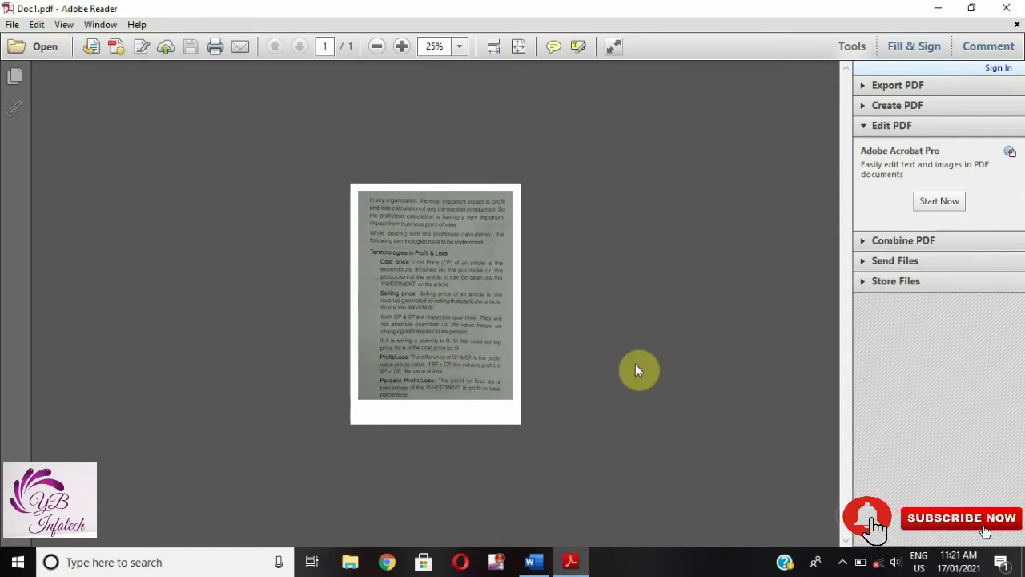
# Close the Adobe Reader window showing Doc1.pdf.
pyautogui.click(1006, 8)
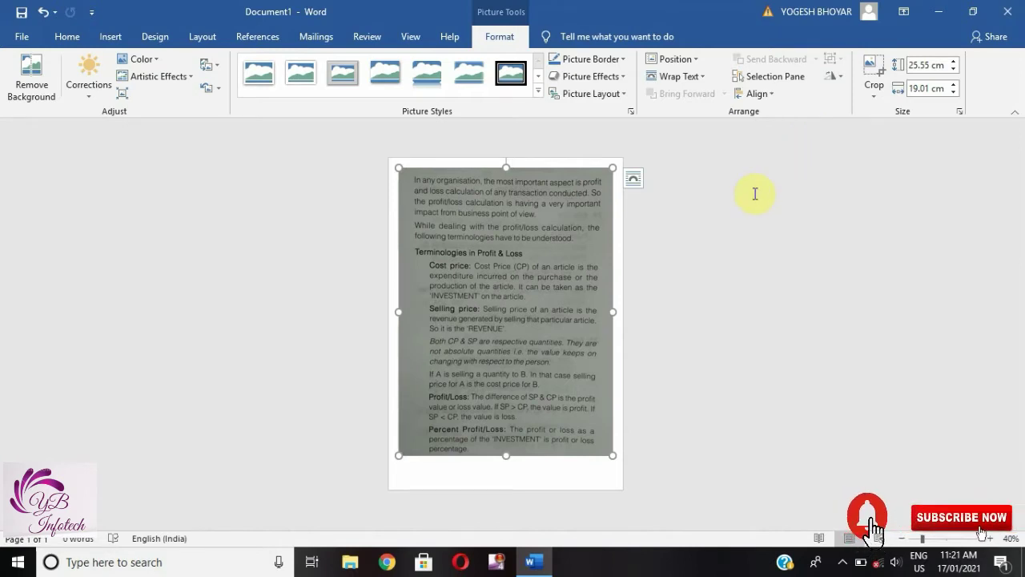
# Close Word choosing Don't Save, then relaunch Word via the 'wo' search with a blank document.
pyautogui.click(1008, 11)
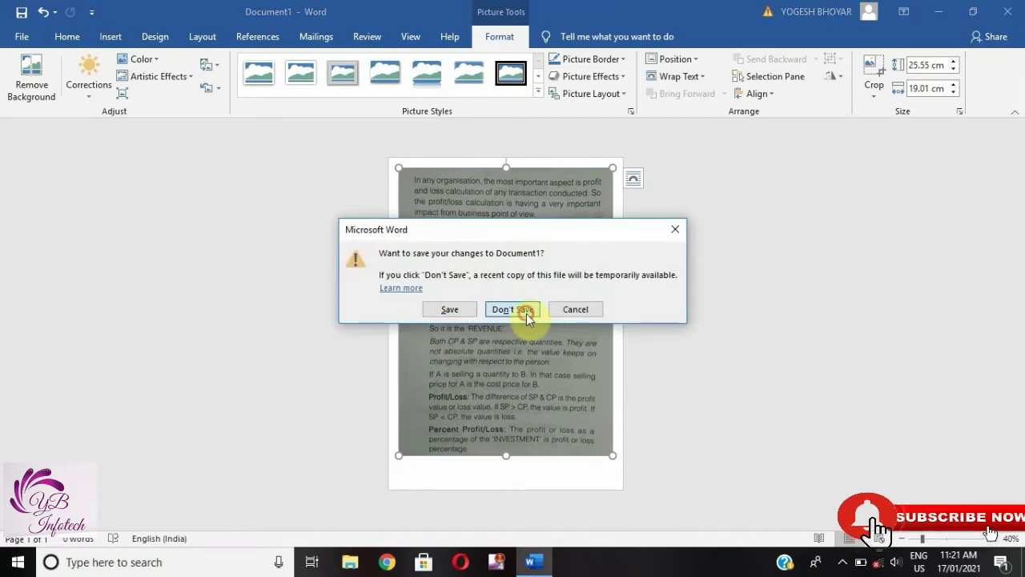
pyautogui.click(526, 314)
pyautogui.press('super')
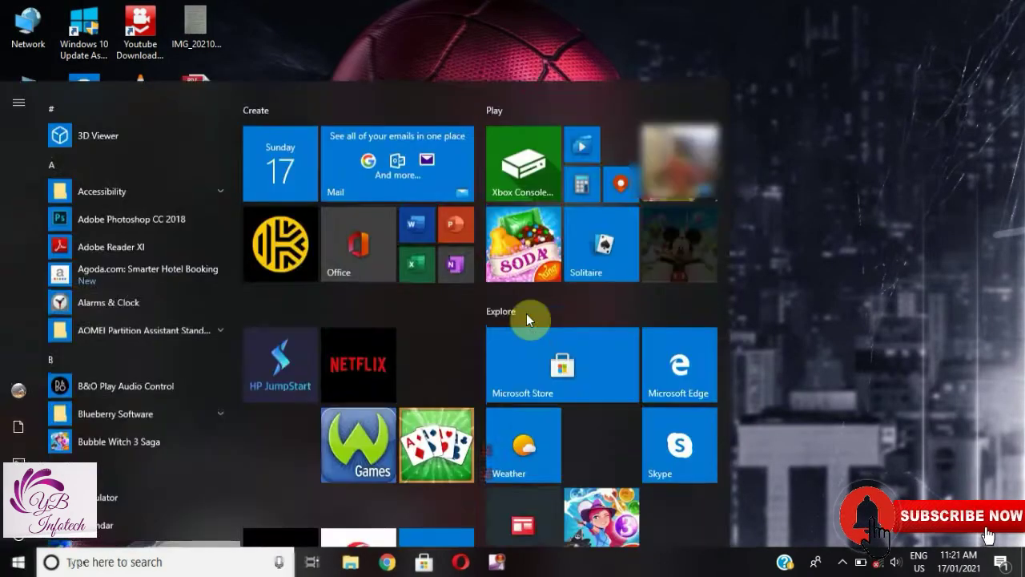
pyautogui.write('wo')
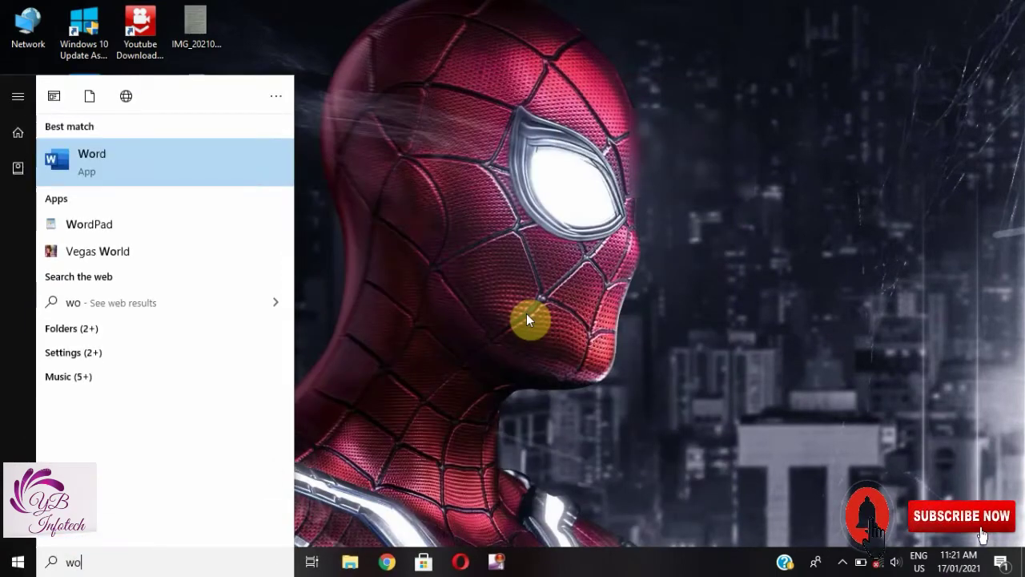
pyautogui.press('Return')
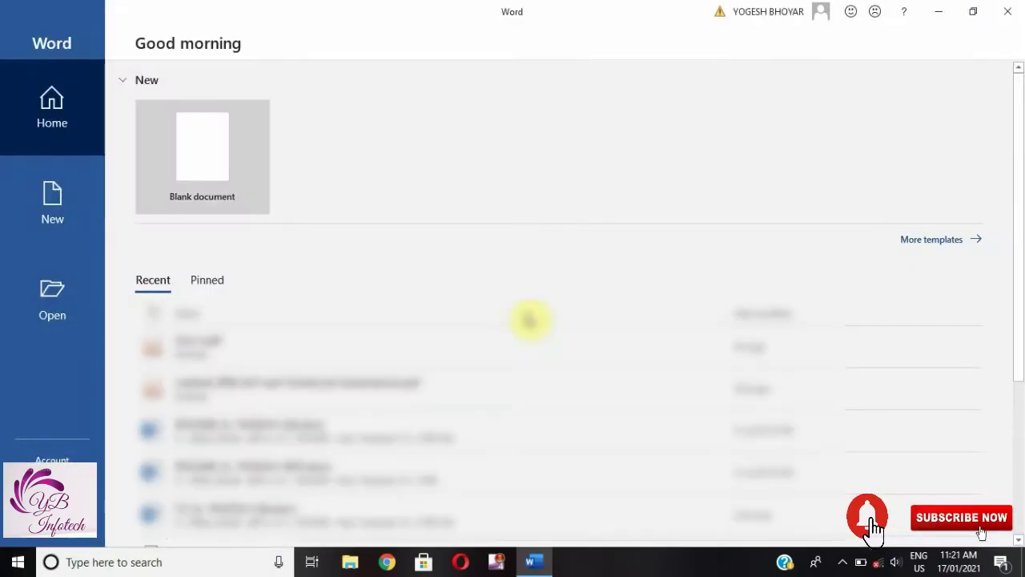
pyautogui.click(215, 190)
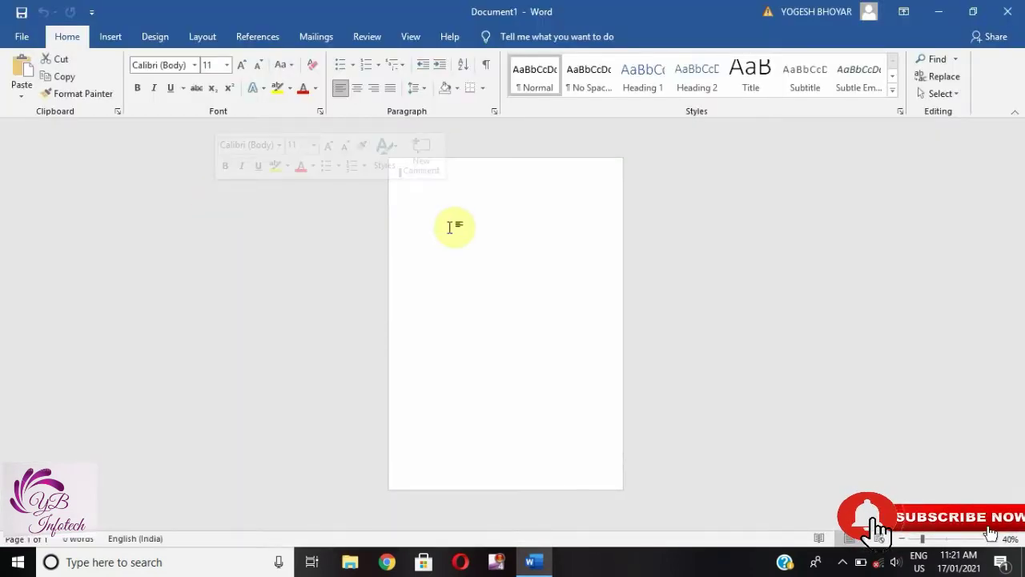
# Open Doc1.pdf from the Desktop and accept the conversion to editable Word text.
pyautogui.click(11, 40)
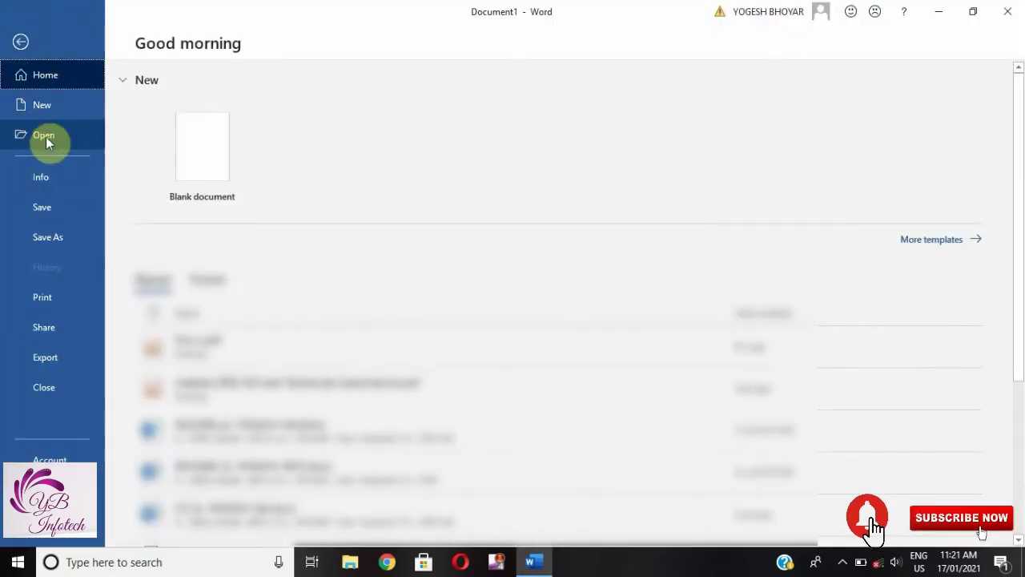
pyautogui.click(45, 137)
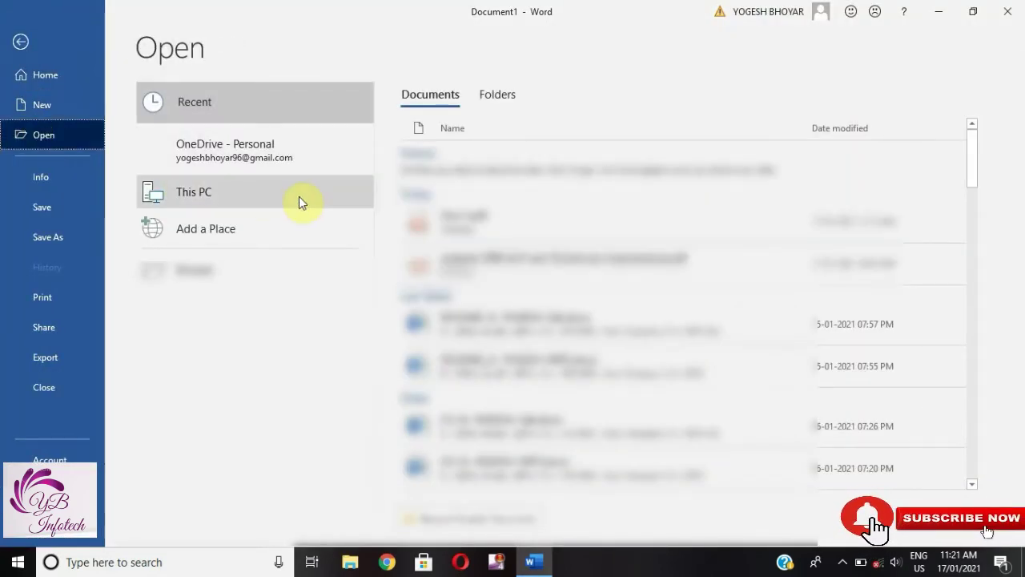
pyautogui.click(230, 273)
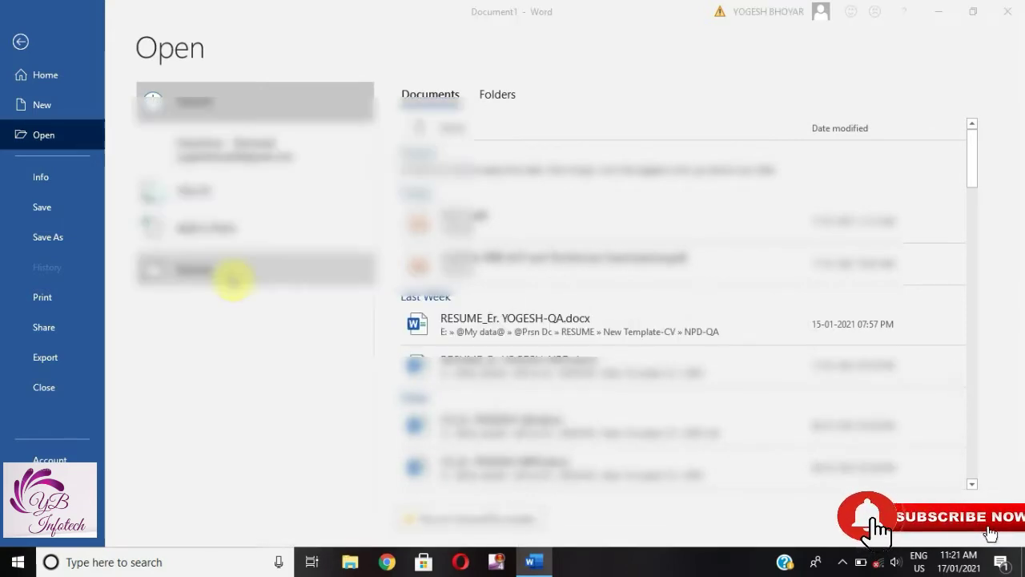
pyautogui.click(119, 90)
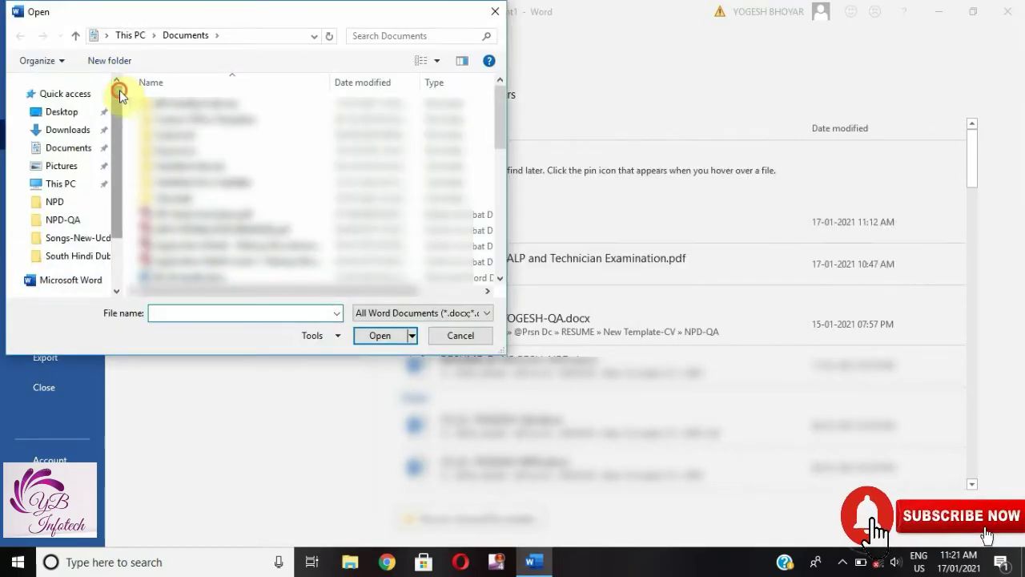
pyautogui.click(72, 112)
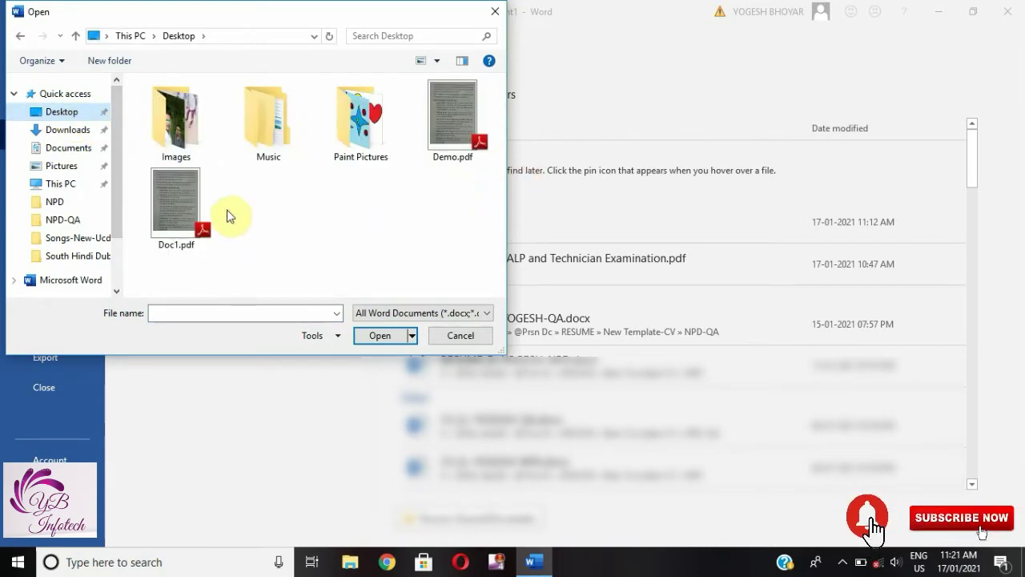
pyautogui.doubleClick(177, 229)
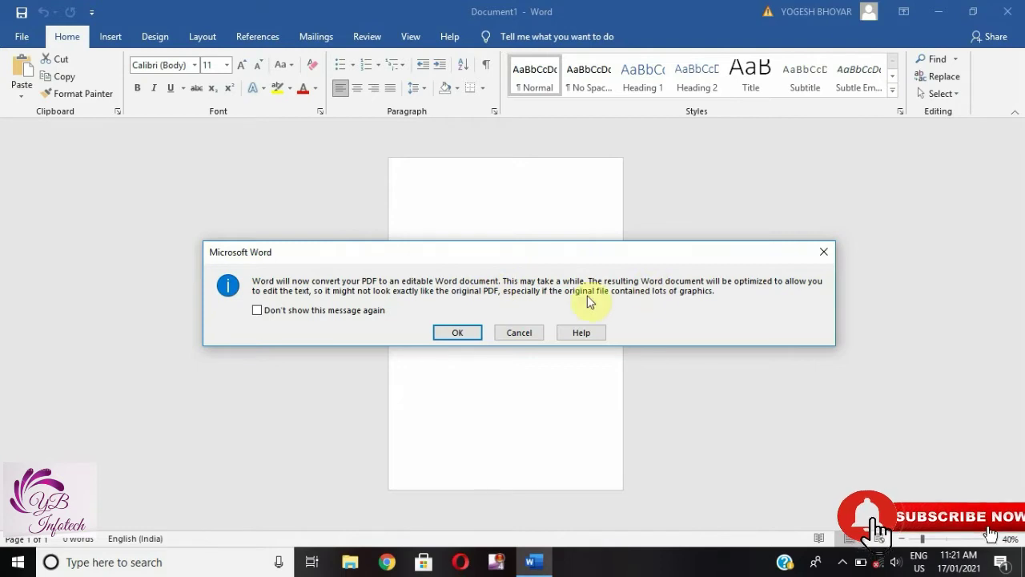
pyautogui.click(442, 333)
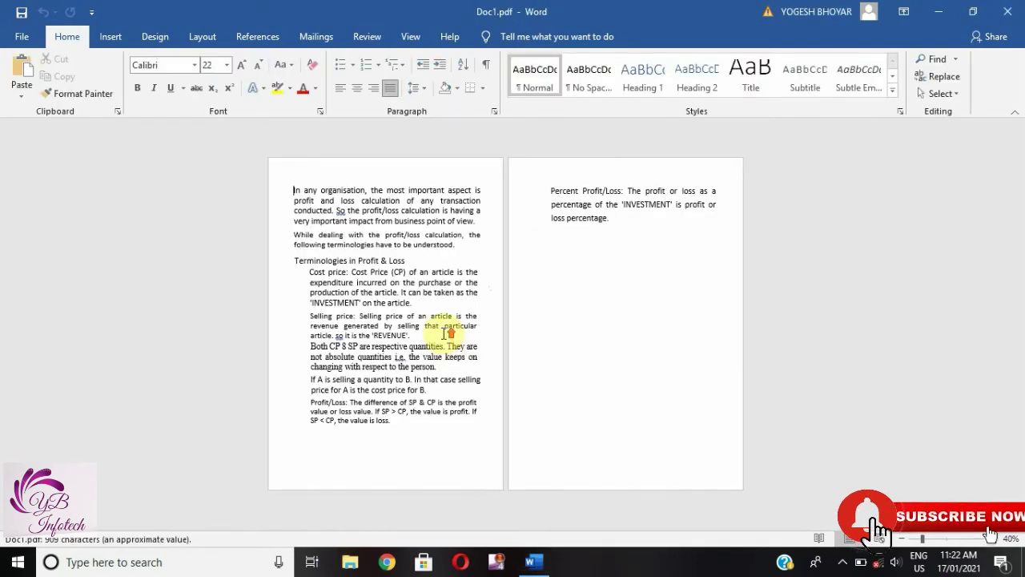
# Erase and retype 'Profit' in the 'Terminologies in Profit & Loss' heading.
pyautogui.keyDown('ctrl'); pyautogui.scroll(3, 443, 333); pyautogui.keyUp('ctrl')
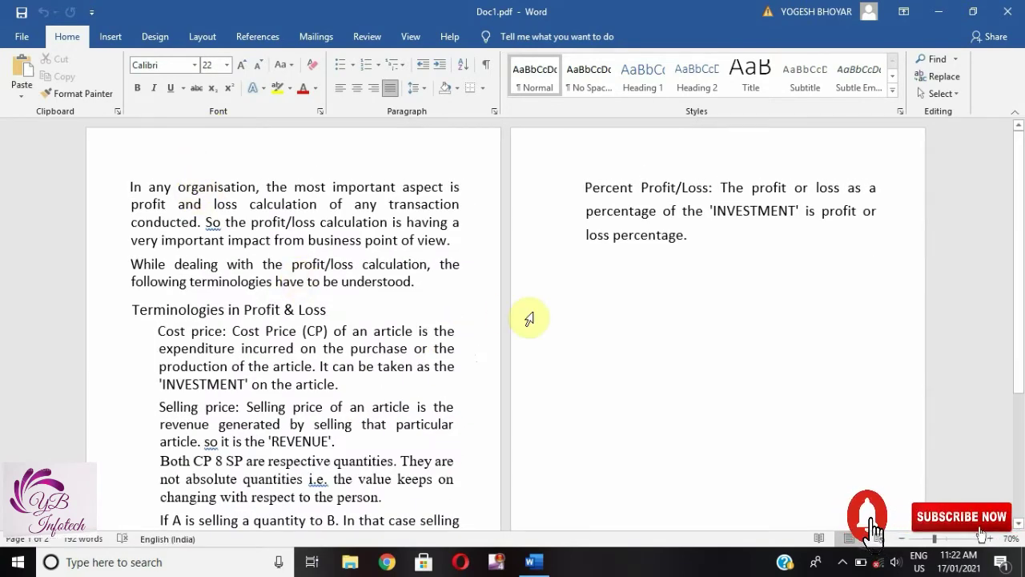
pyautogui.keyDown('ctrl'); pyautogui.scroll(-1, 528, 318); pyautogui.keyUp('ctrl')
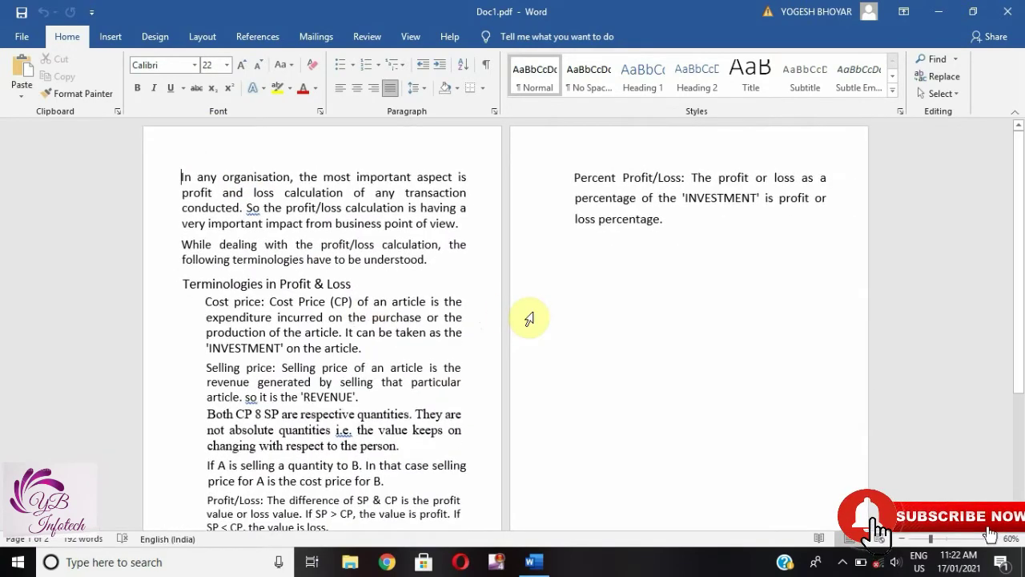
pyautogui.click(311, 285)
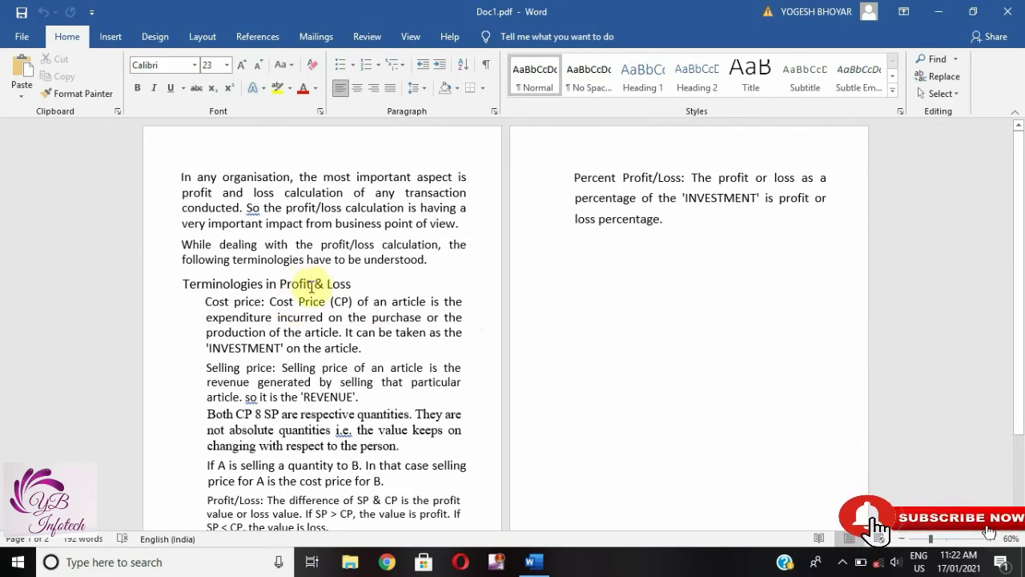
pyautogui.press('BackSpace')
pyautogui.press('BackSpace')
pyautogui.press('BackSpace')
pyautogui.press('BackSpace')
pyautogui.press('BackSpace')
pyautogui.press('BackSpace')
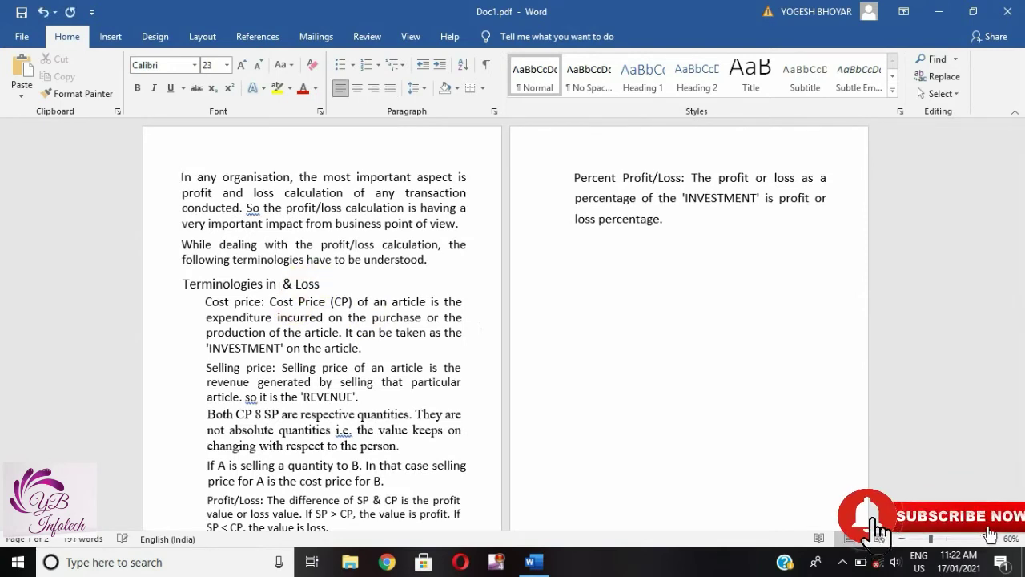
pyautogui.write('Prof')
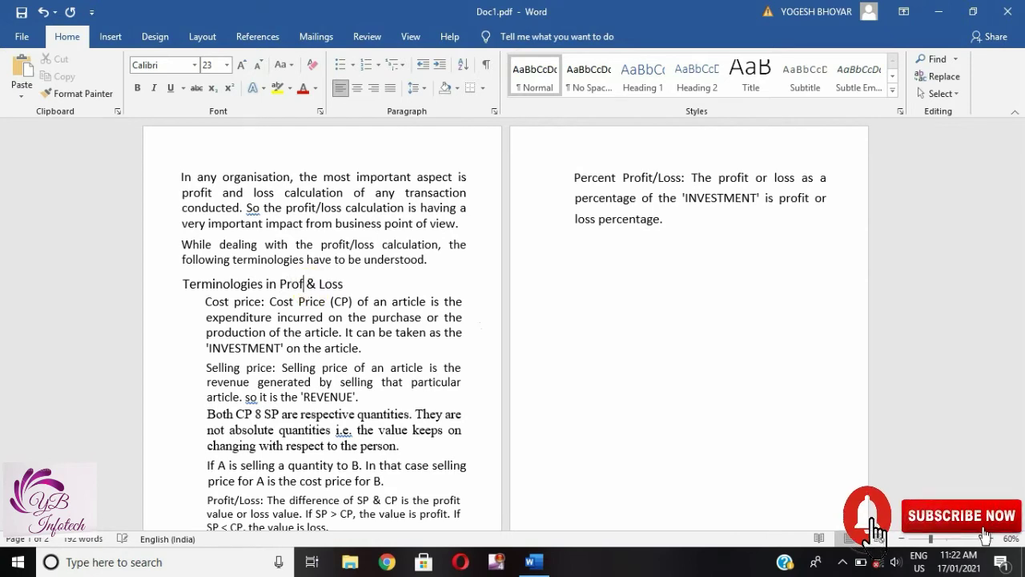
pyautogui.write('t')
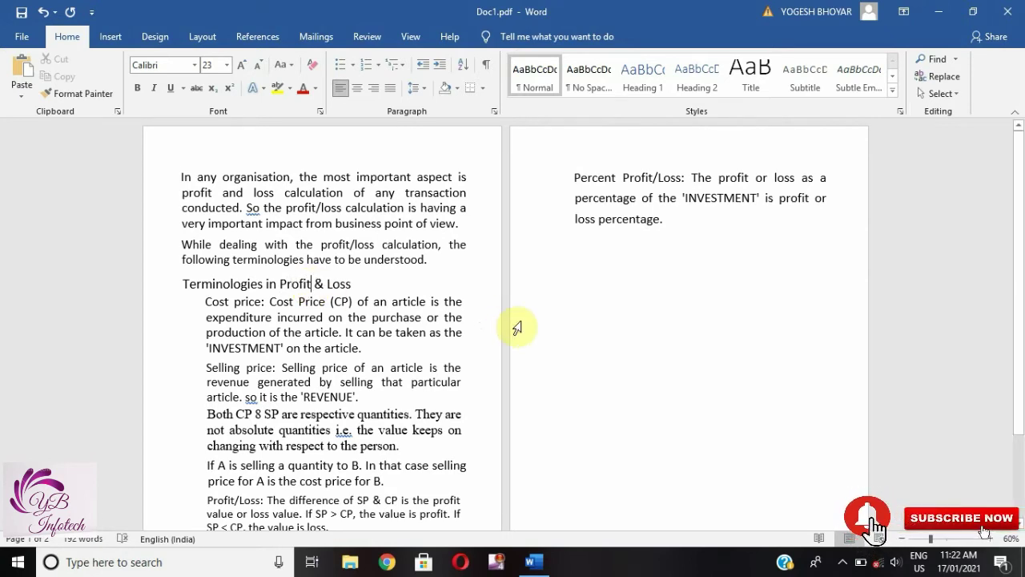
pyautogui.scroll(-2, 518, 327)
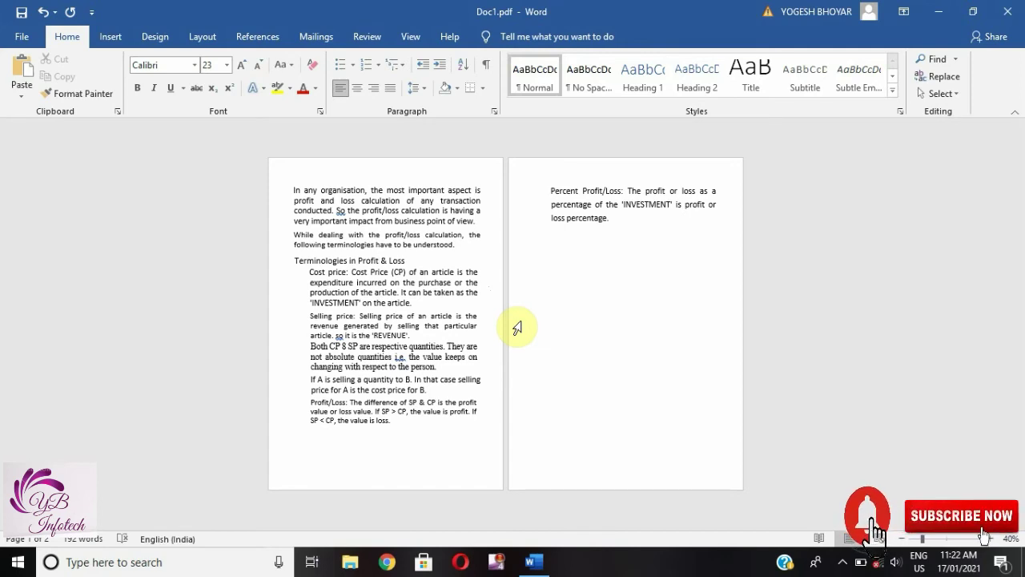
pyautogui.click(21, 38)
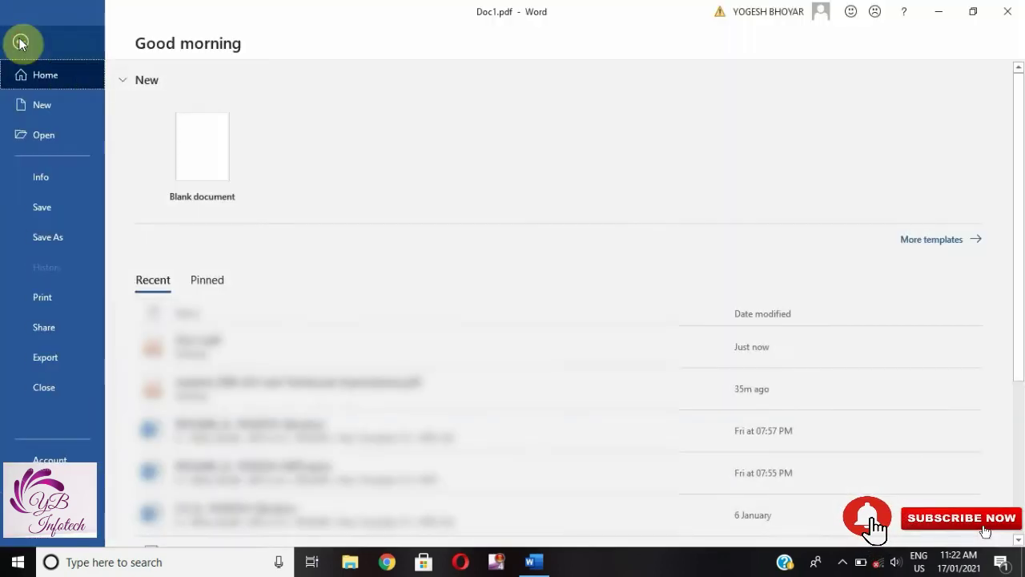
pyautogui.click(42, 135)
pyautogui.click(330, 224)
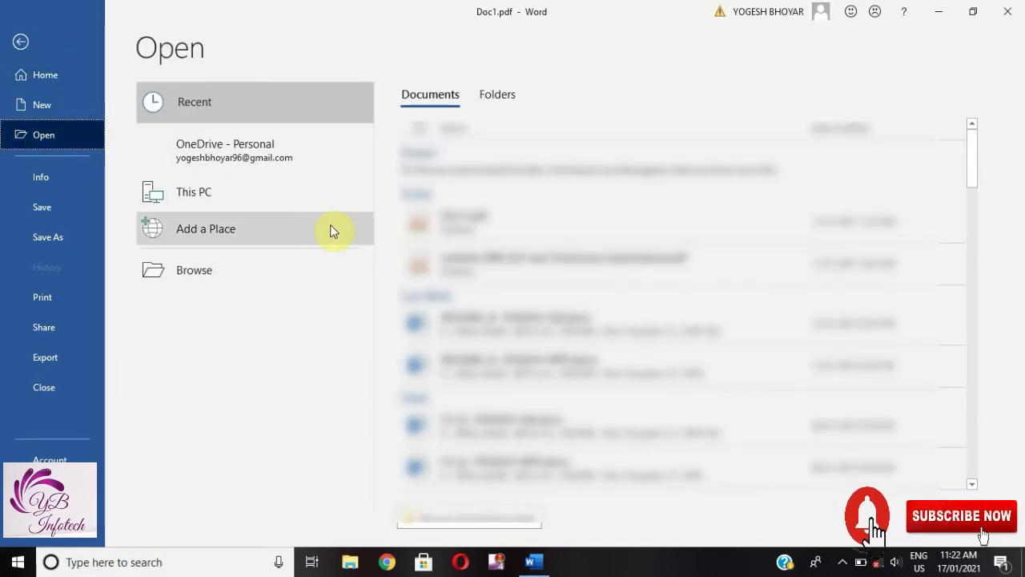
pyautogui.click(20, 44)
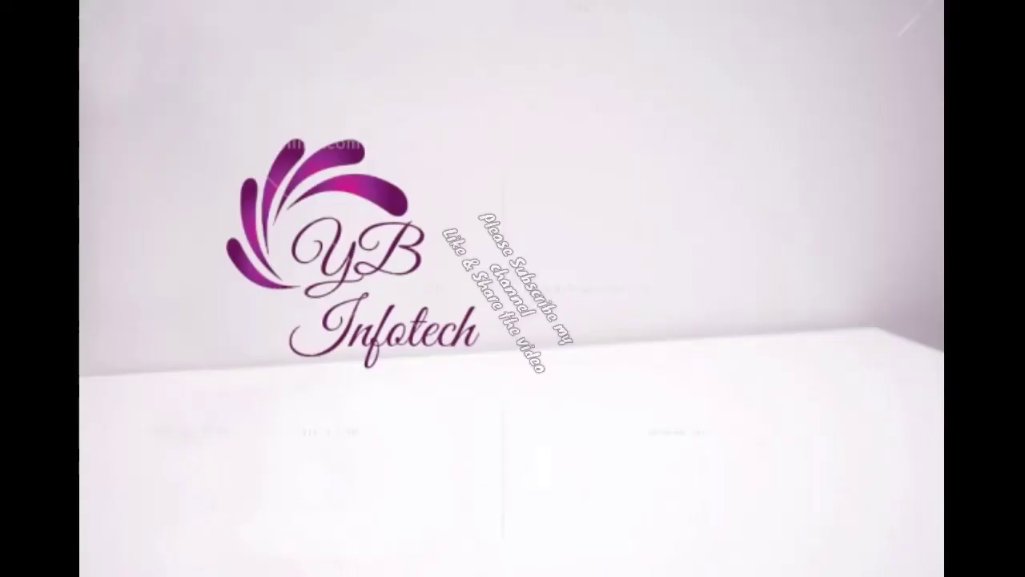